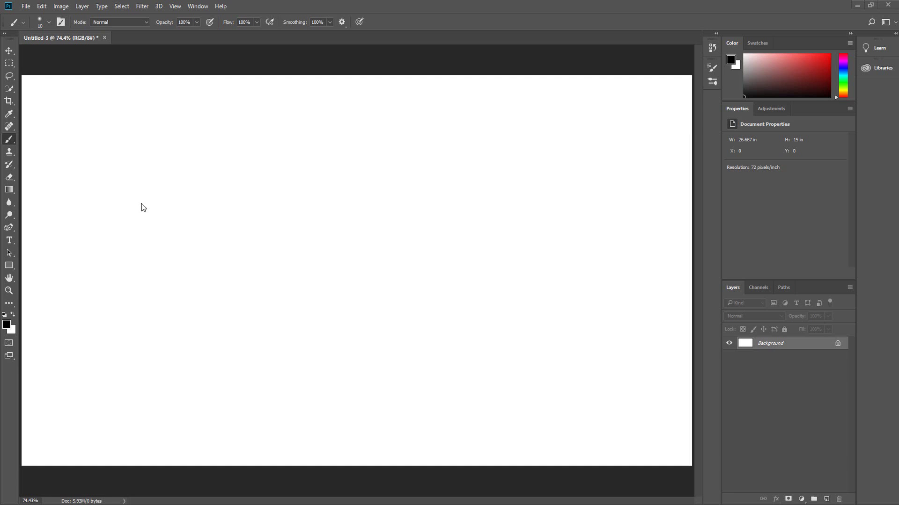
Switch to the regular Brush Tool and lower stroke smoothing from 100% to 0%
right_click(11, 140)
left_click(33, 139)
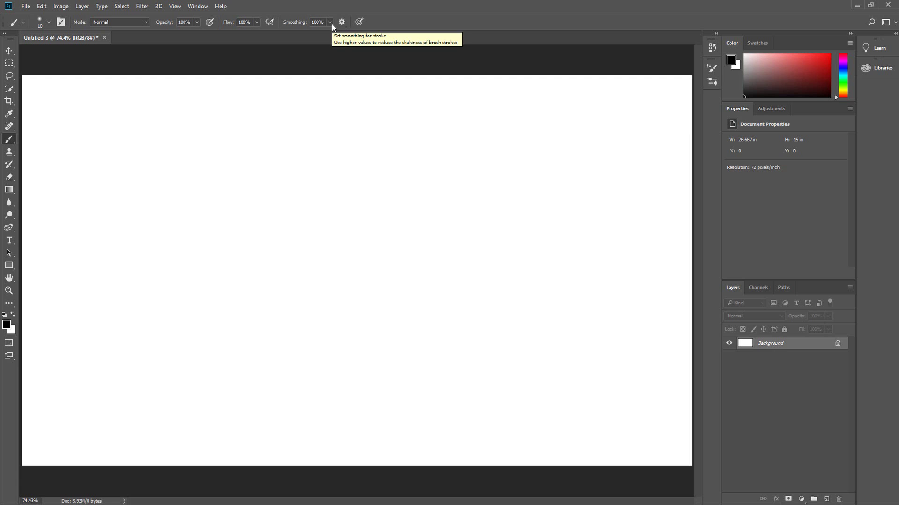
left_click(329, 22)
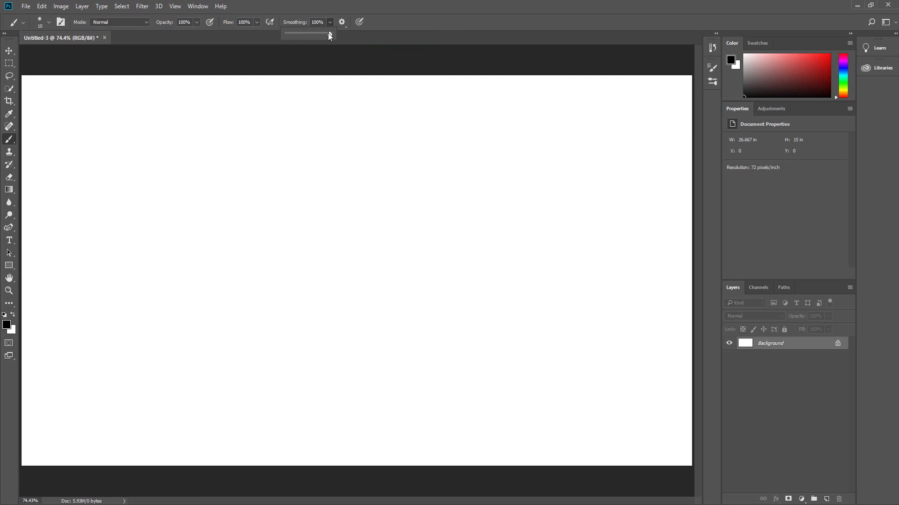
left_click_drag(329, 35, 328, 36)
Paint an unsmoothed stroke upper left, then a loopy stroke below at 100% smoothing
left_click(112, 189)
mouse_move(110, 195)
left_mouse_down()
mouse_move(153, 180)
mouse_move(201, 226)
left_mouse_up()
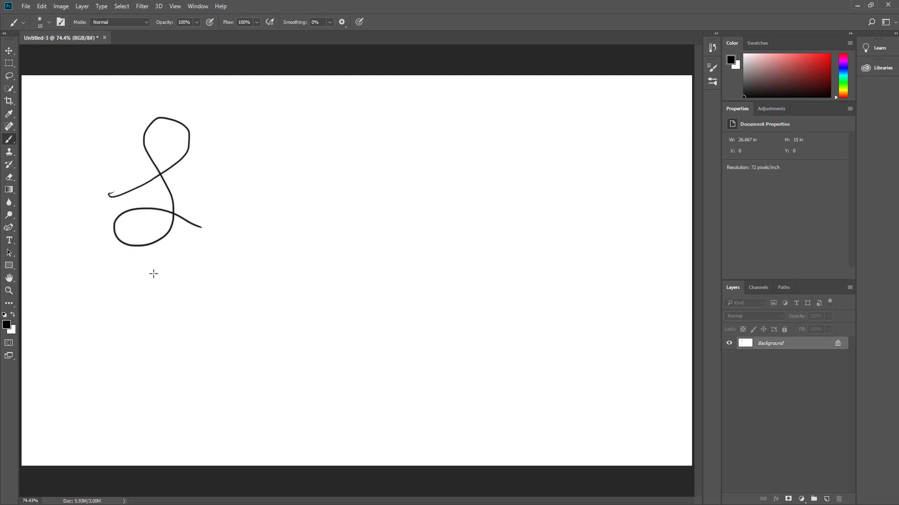
left_click(330, 22)
left_click_drag(341, 35, 386, 37)
mouse_move(129, 395)
left_mouse_down()
mouse_move(205, 391)
mouse_move(263, 409)
left_mouse_up()
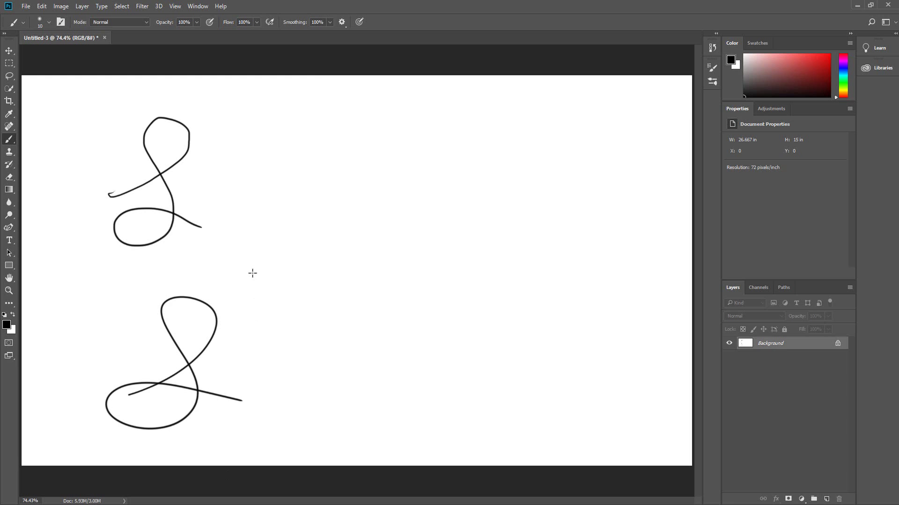
Review the smoothing options and paint two stacked wavy strokes mid-canvas
left_click(342, 21)
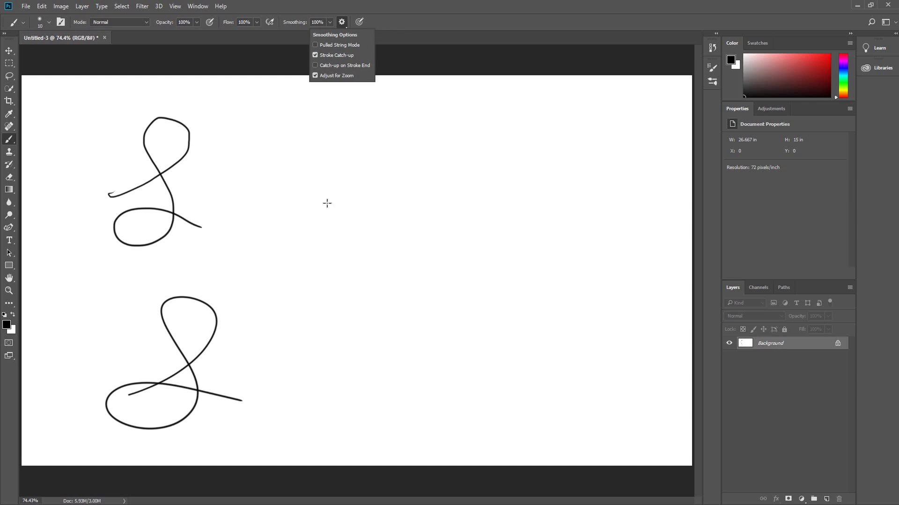
left_click(288, 197)
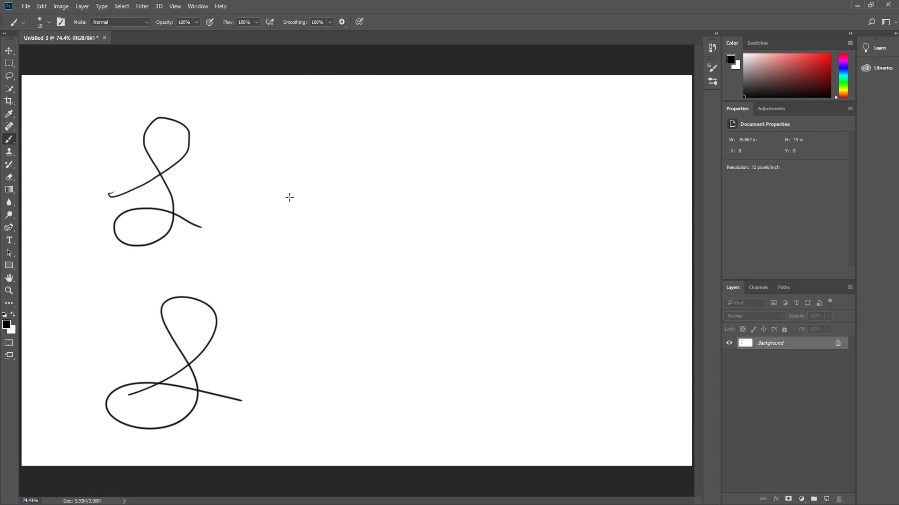
left_click_drag(289, 196, 422, 183)
mouse_move(287, 171)
left_mouse_down()
mouse_move(382, 170)
mouse_move(411, 149)
left_mouse_up()
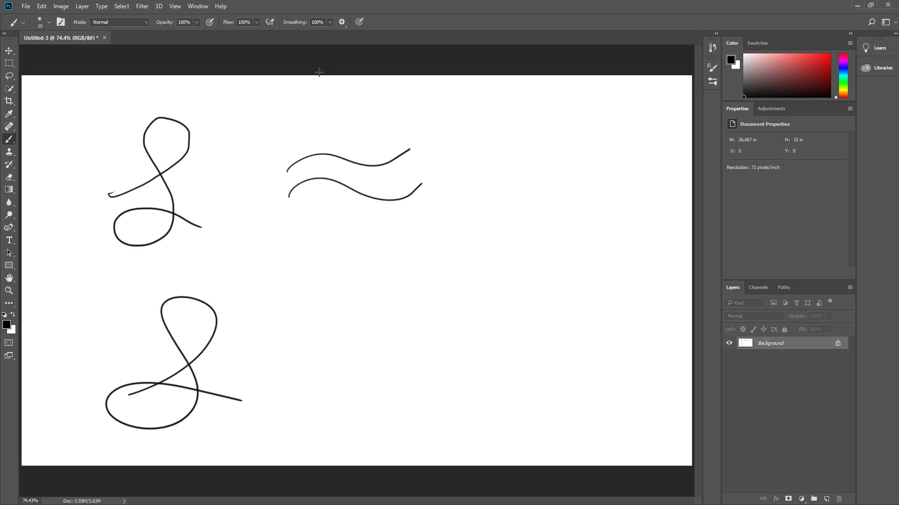
Turn off Stroke Catch-up and paint two more wavy strokes lower down
left_click(342, 21)
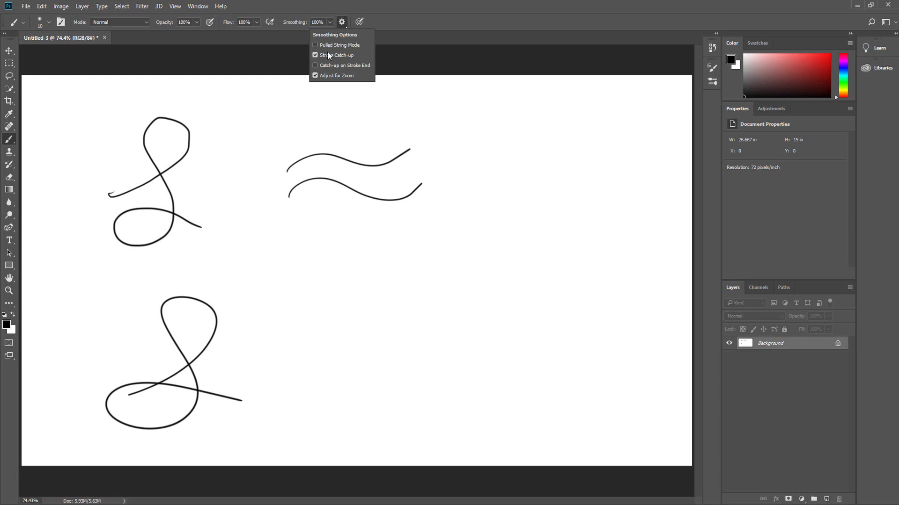
left_click(281, 132)
left_click_drag(307, 271, 424, 261)
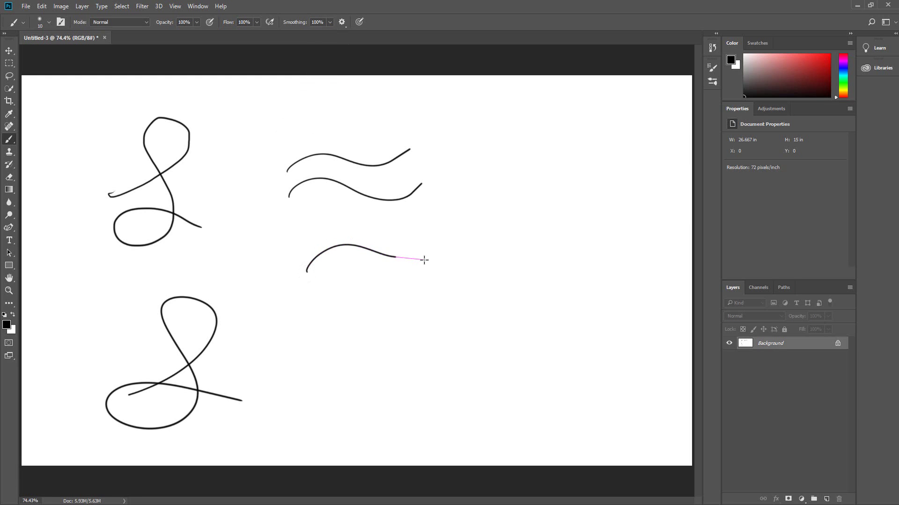
left_click_drag(322, 309, 426, 294)
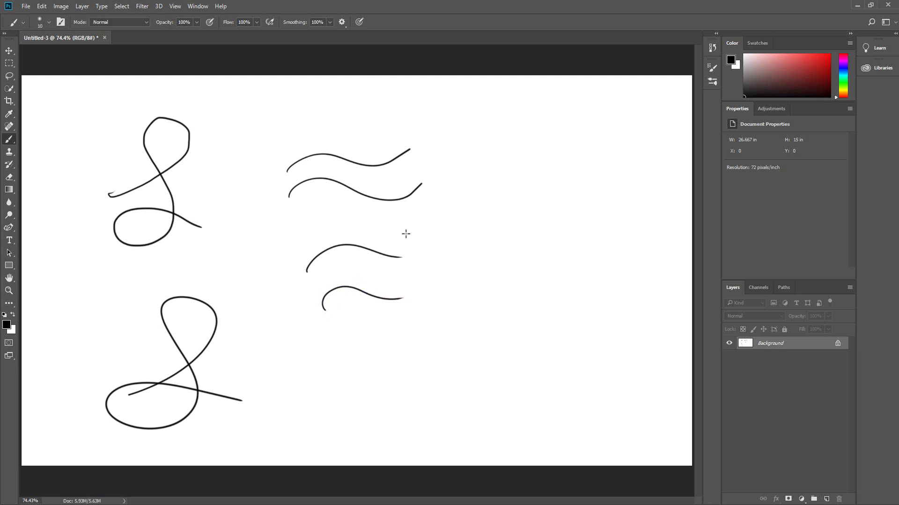
Enable Catch-up on Stroke End and paint four wavy strokes near the canvas bottom
left_click(342, 22)
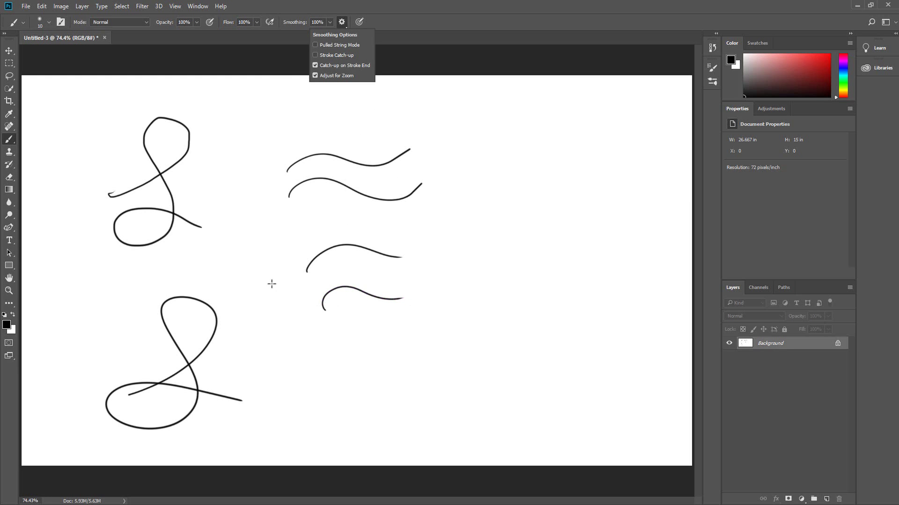
mouse_move(283, 348)
left_mouse_down()
mouse_move(307, 331)
mouse_move(391, 337)
left_mouse_up()
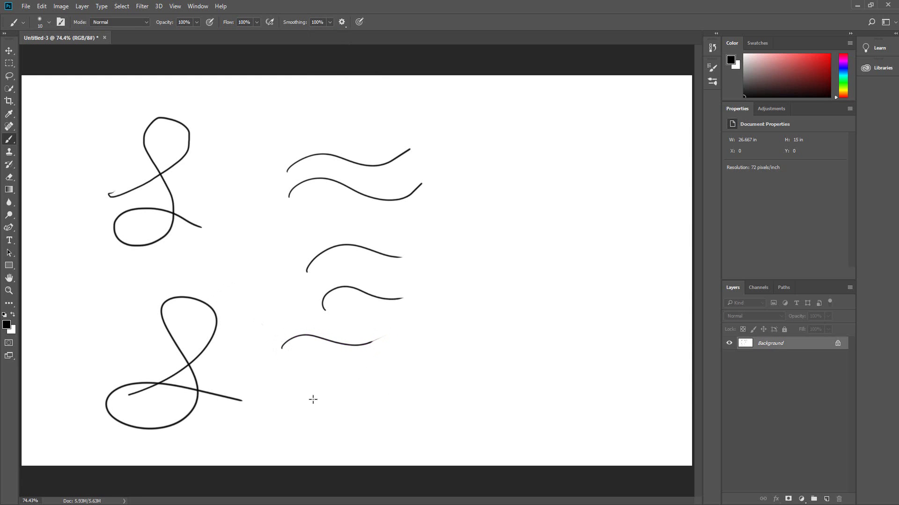
left_click_drag(320, 400, 455, 366)
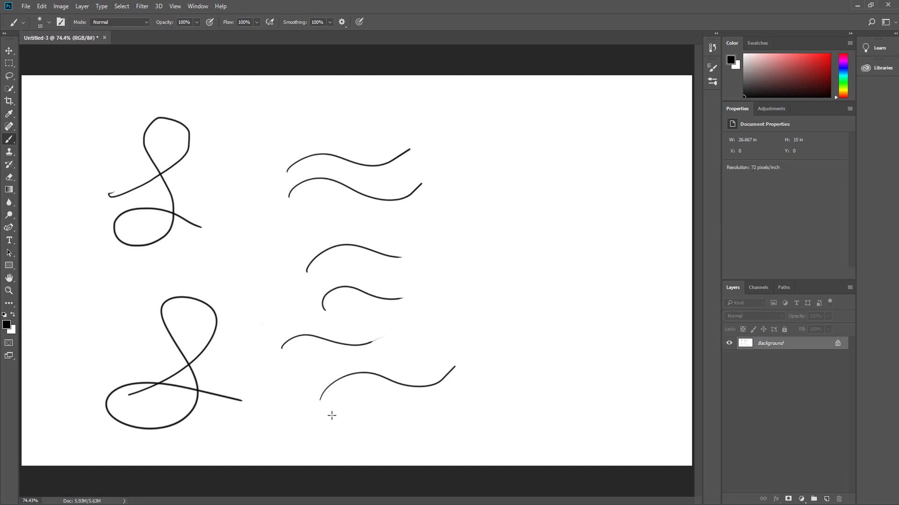
mouse_move(343, 430)
left_mouse_down()
mouse_move(455, 414)
mouse_move(449, 404)
left_mouse_up()
mouse_move(387, 420)
left_mouse_down()
mouse_move(411, 403)
mouse_move(496, 378)
left_mouse_up()
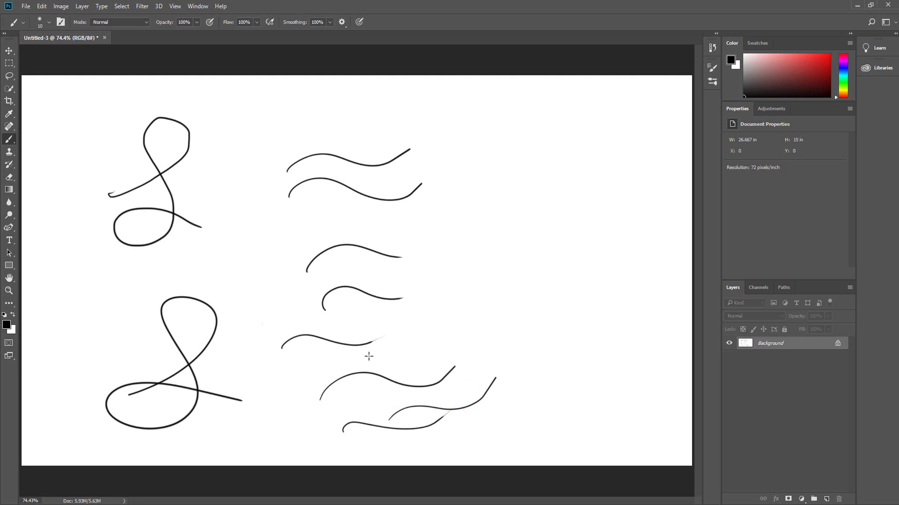
Enable Pulled String Mode and paint a large angular zigzag stroke on the right
left_click(342, 21)
left_click(336, 47)
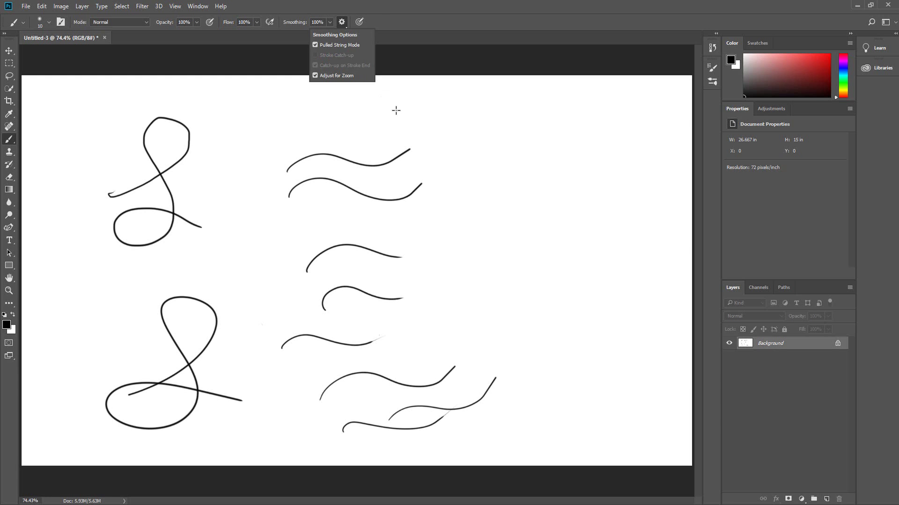
left_click(600, 355)
mouse_move(600, 303)
left_mouse_down()
mouse_move(649, 285)
mouse_move(598, 289)
mouse_move(398, 200)
mouse_move(503, 163)
mouse_move(491, 92)
left_mouse_up()
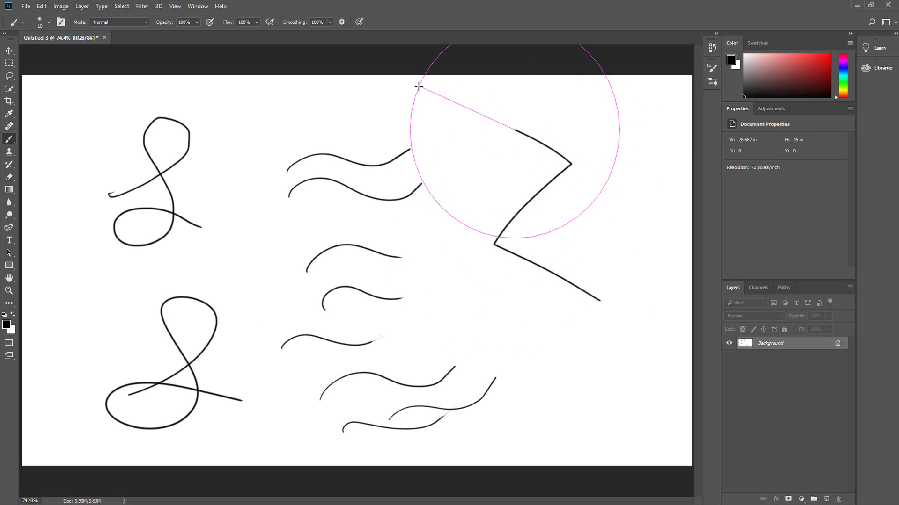
mouse_move(492, 93)
left_mouse_down()
mouse_move(643, 24)
mouse_move(678, 266)
mouse_move(675, 312)
mouse_move(628, 319)
left_mouse_up()
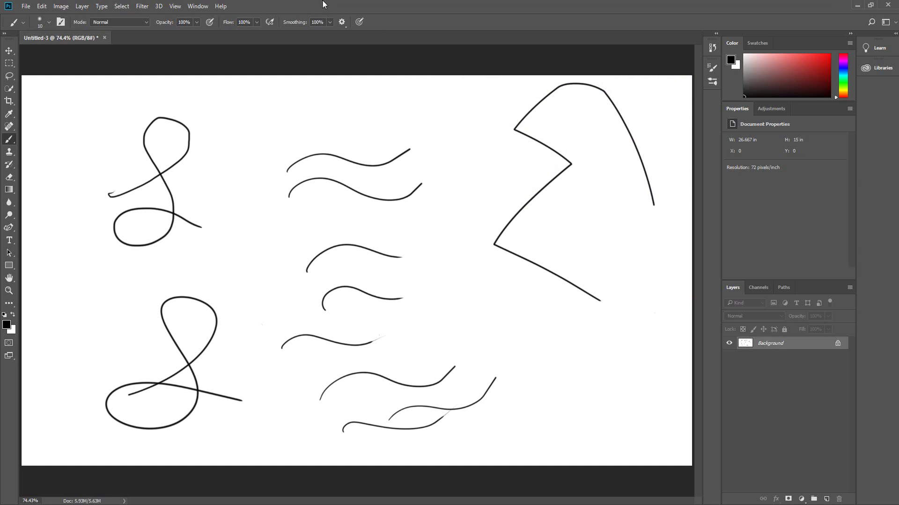
left_click(341, 21)
Check the Cursors preferences unchanged, then disable Smoothing in the Brush Settings panel
left_click(42, 6)
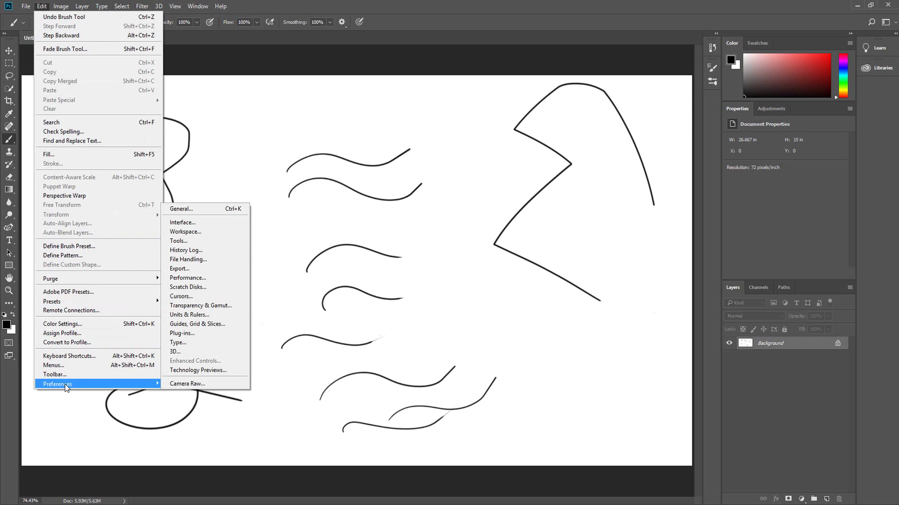
mouse_move(96, 385)
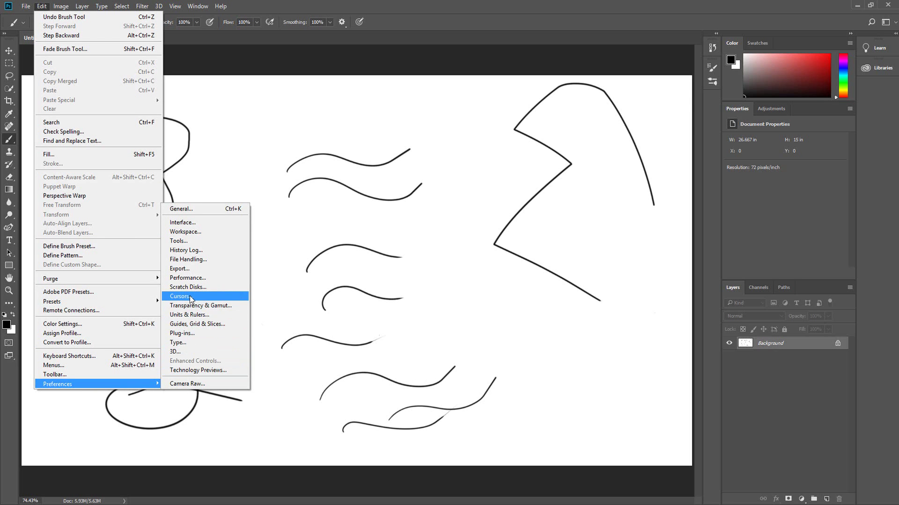
left_click(190, 295)
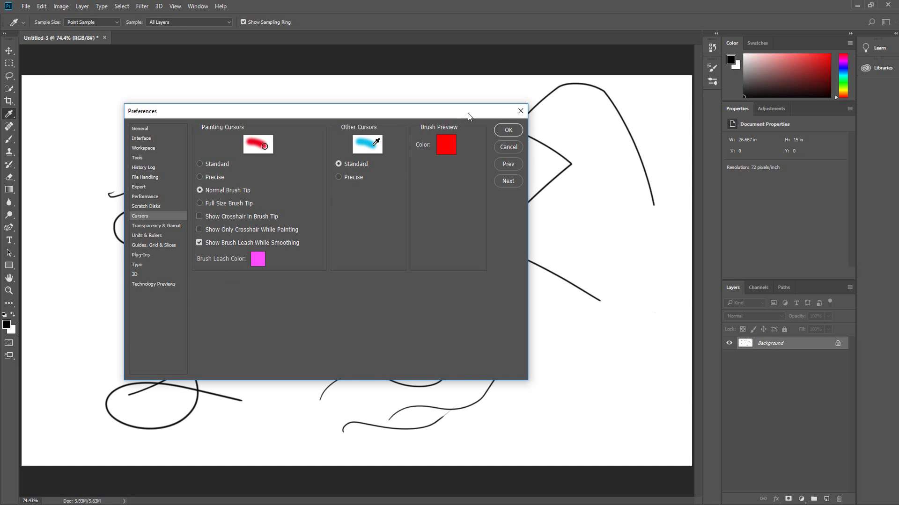
left_click(520, 111)
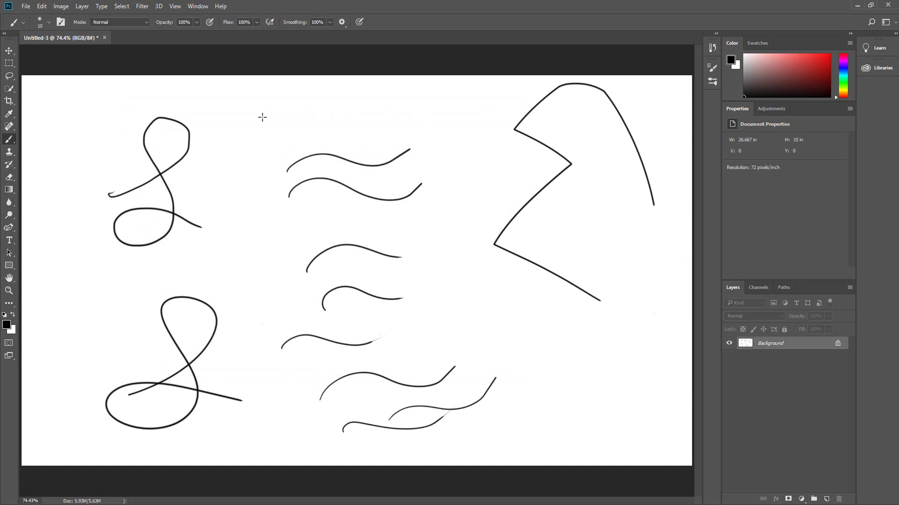
left_click(62, 22)
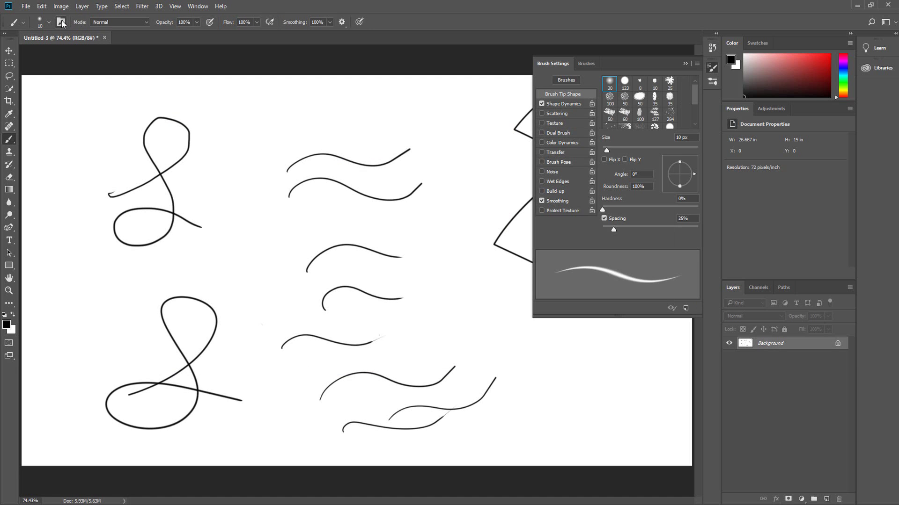
left_click(541, 201)
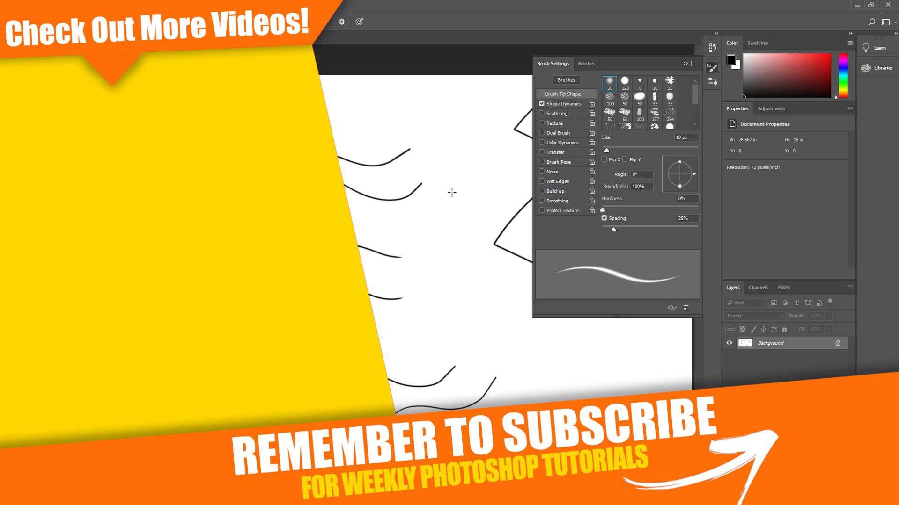